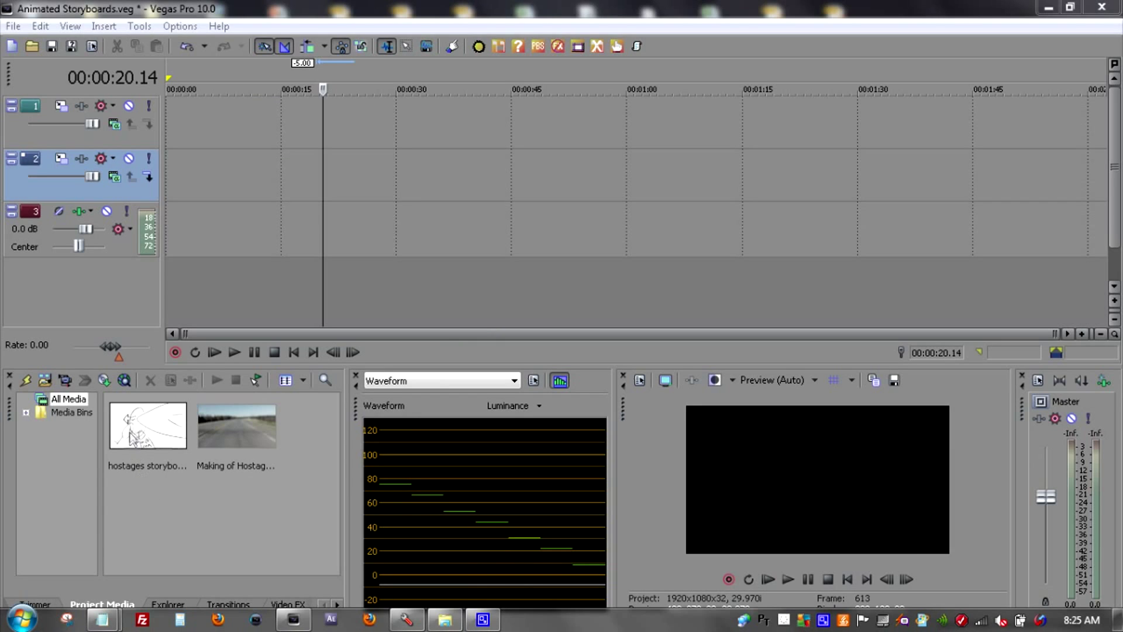
Drop hostages storyboard.jpg onto video track 1 as a short event near 00:00:25
drag(136, 443, 374, 135)
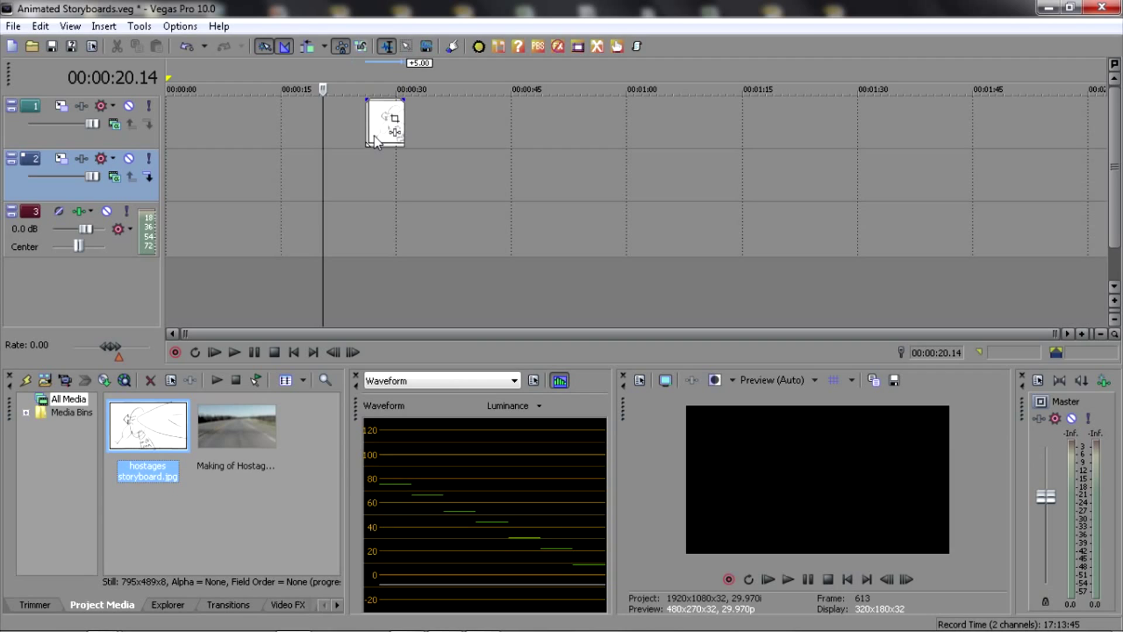
click(386, 167)
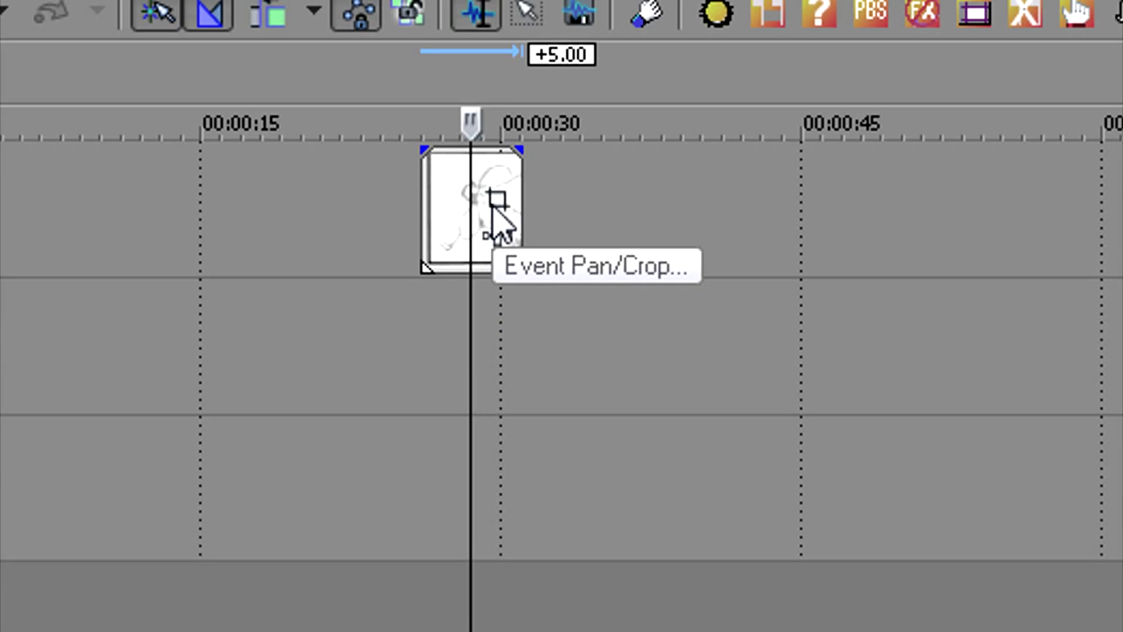
Crop the storyboard event in Pan/Crop to 624.9 × 350.4, centred at 399.5, 236.4
click(493, 209)
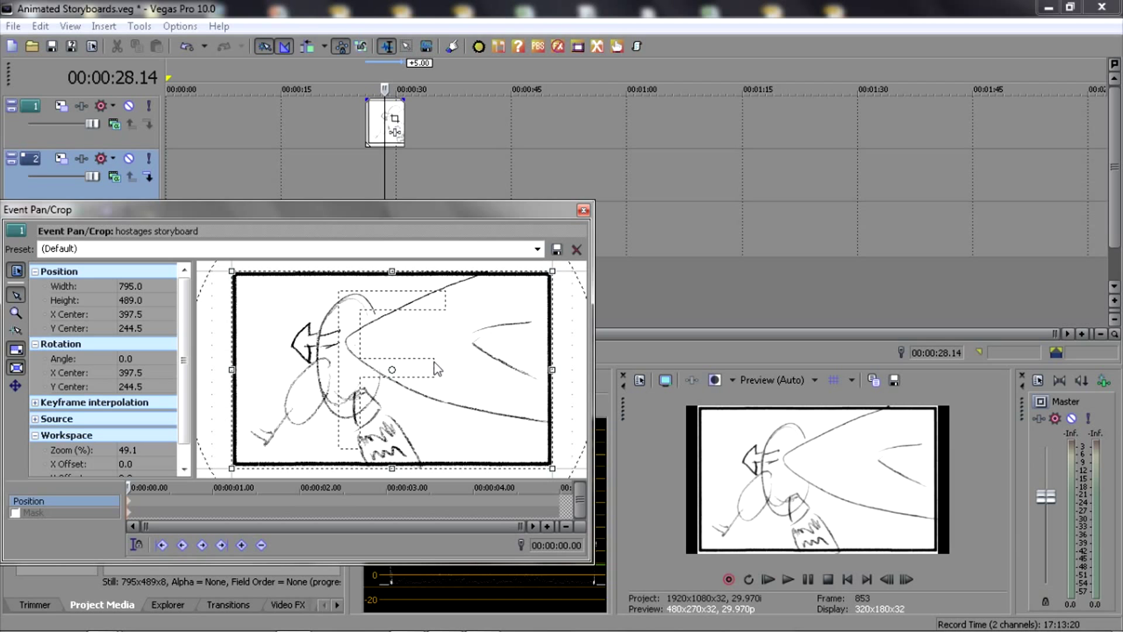
drag(550, 468, 476, 421)
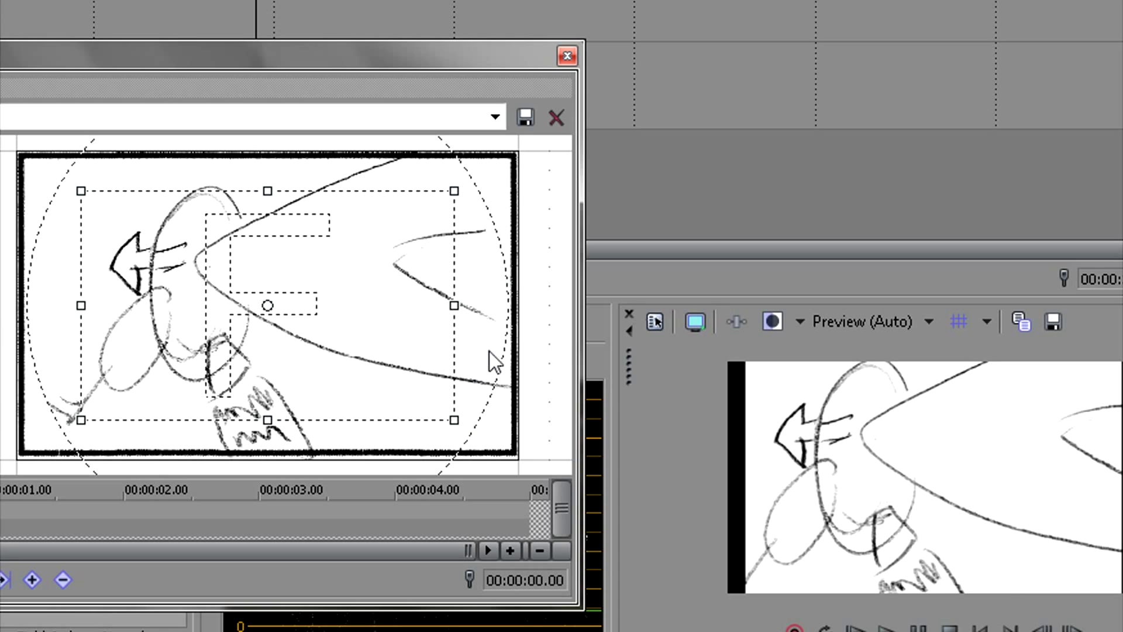
drag(456, 310, 472, 314)
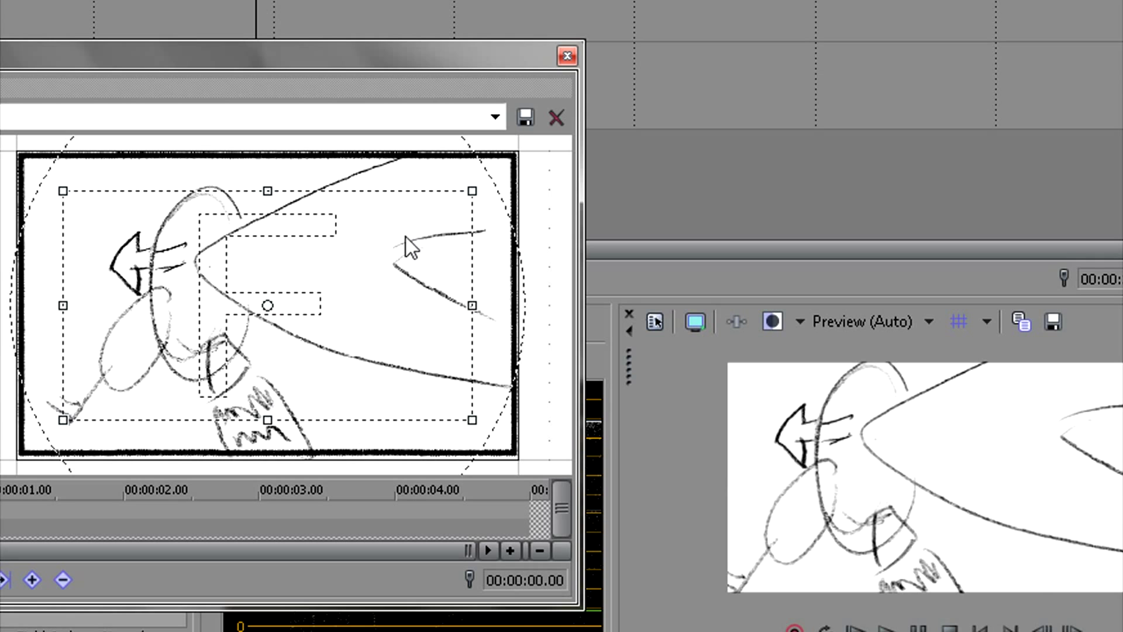
mouse_move(401, 275)
mouse_down()
mouse_move(388, 286)
mouse_move(425, 280)
mouse_move(416, 316)
mouse_move(399, 256)
mouse_move(390, 262)
mouse_move(394, 283)
mouse_move(399, 272)
mouse_move(434, 288)
mouse_move(396, 293)
mouse_move(402, 281)
mouse_up()
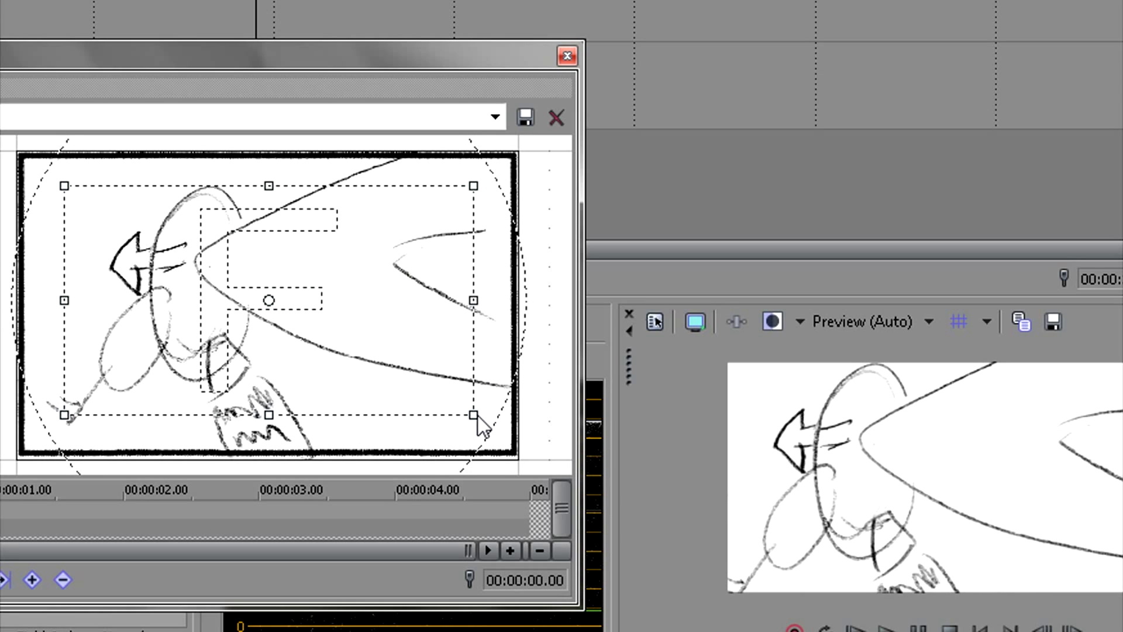
drag(477, 416, 476, 406)
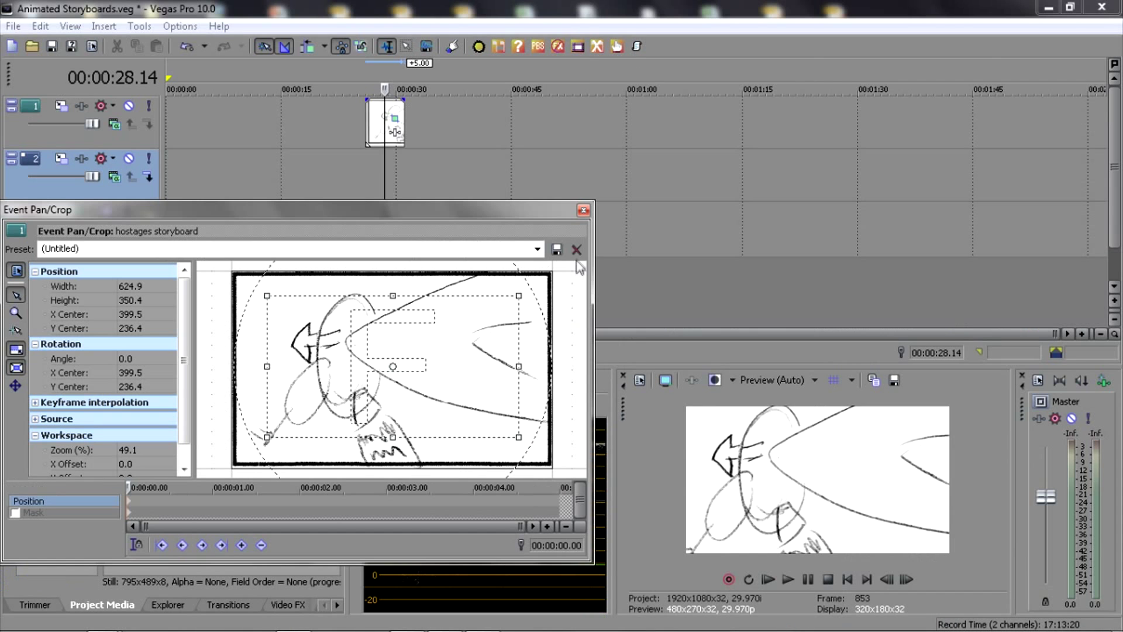
Paste a copy of the top-track storyboard event onto track 2, aligned under the original
click(567, 55)
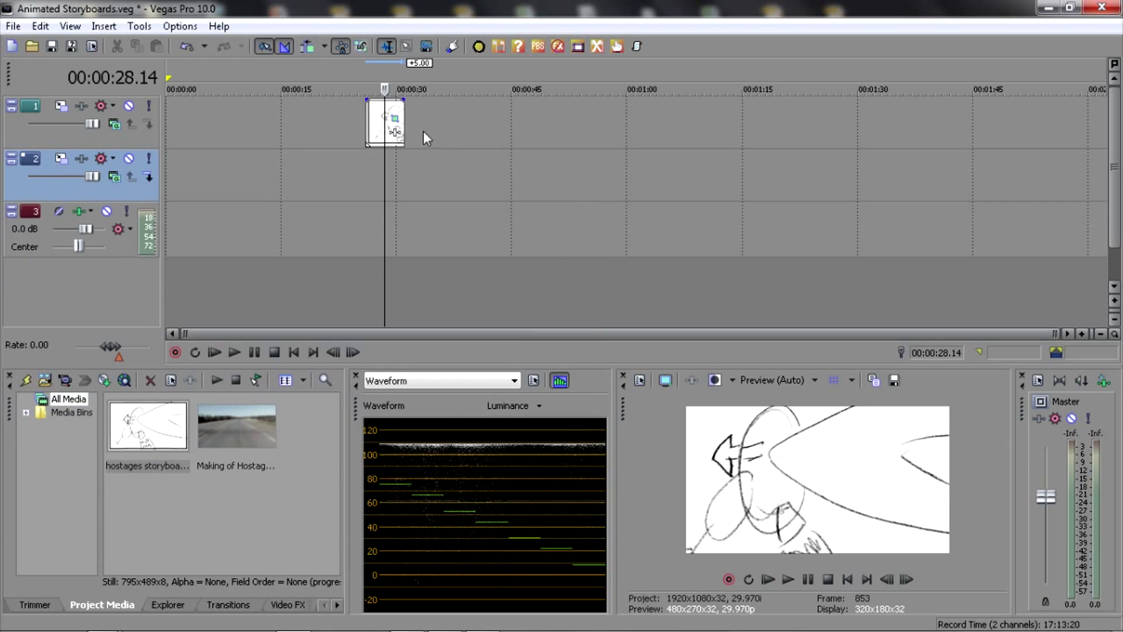
click(377, 123)
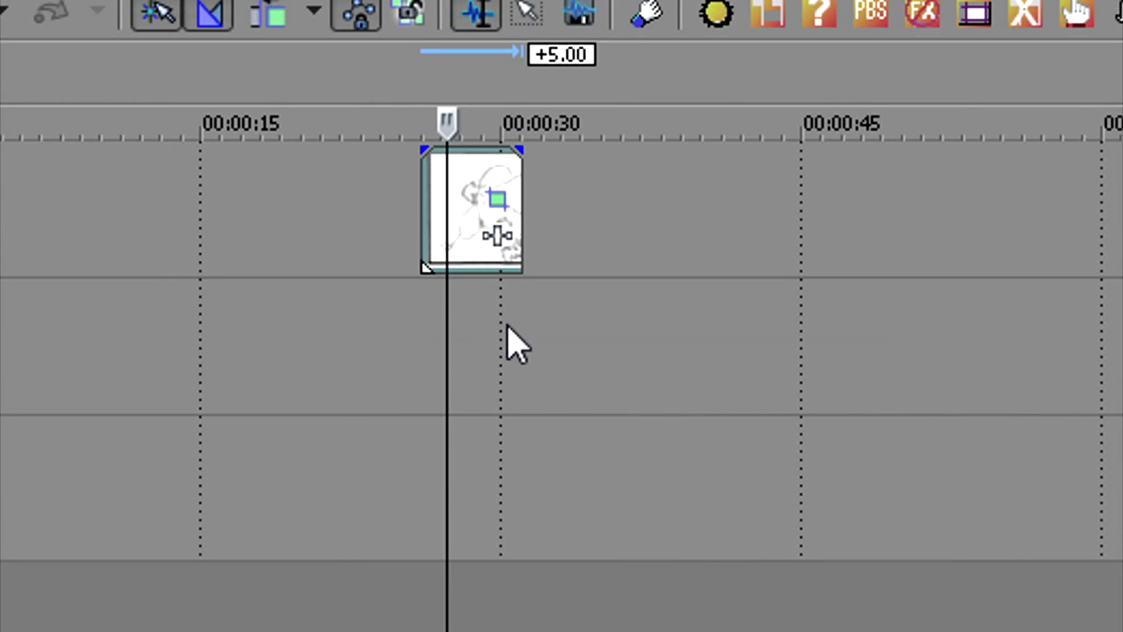
right_click(399, 168)
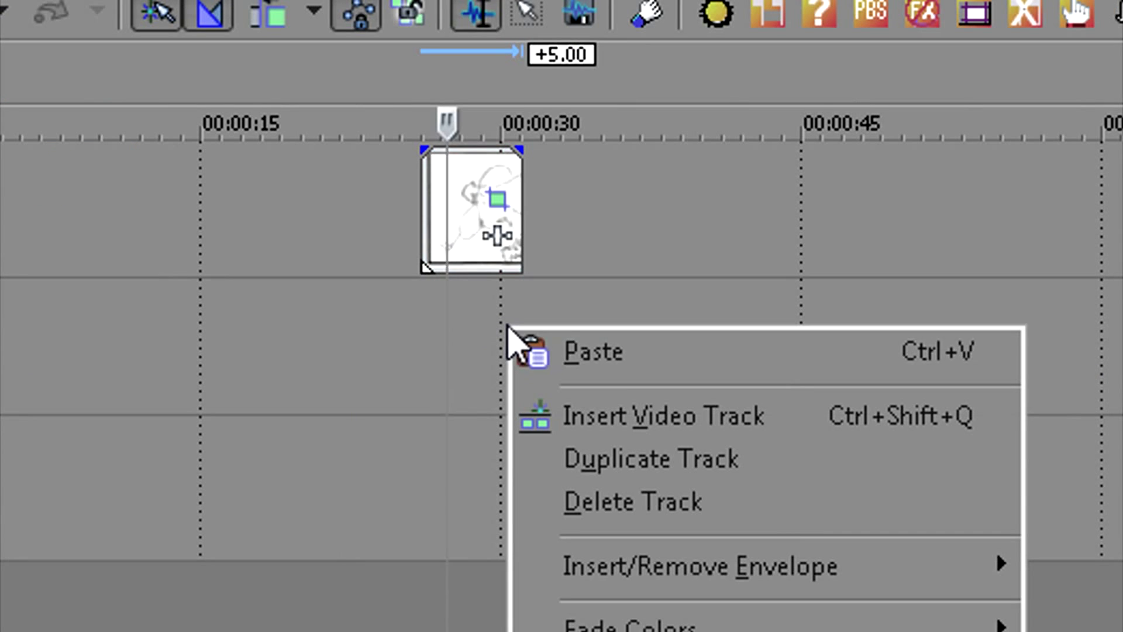
click(640, 363)
drag(490, 358, 465, 358)
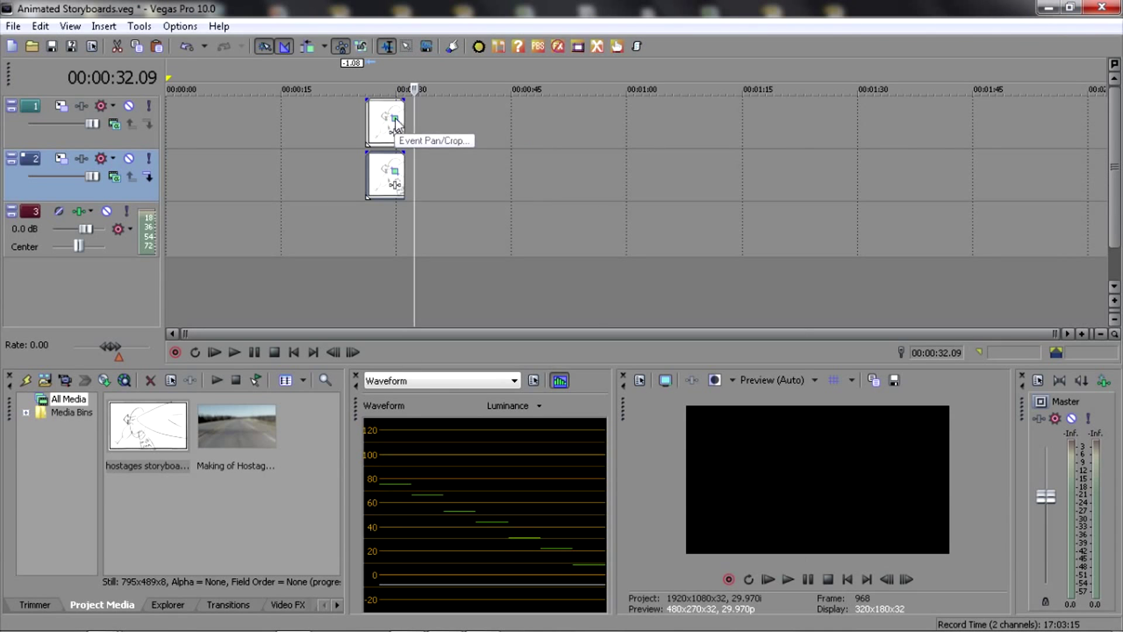
Enable masking on the top event and place mask points around the shoe's pointed tip
click(395, 120)
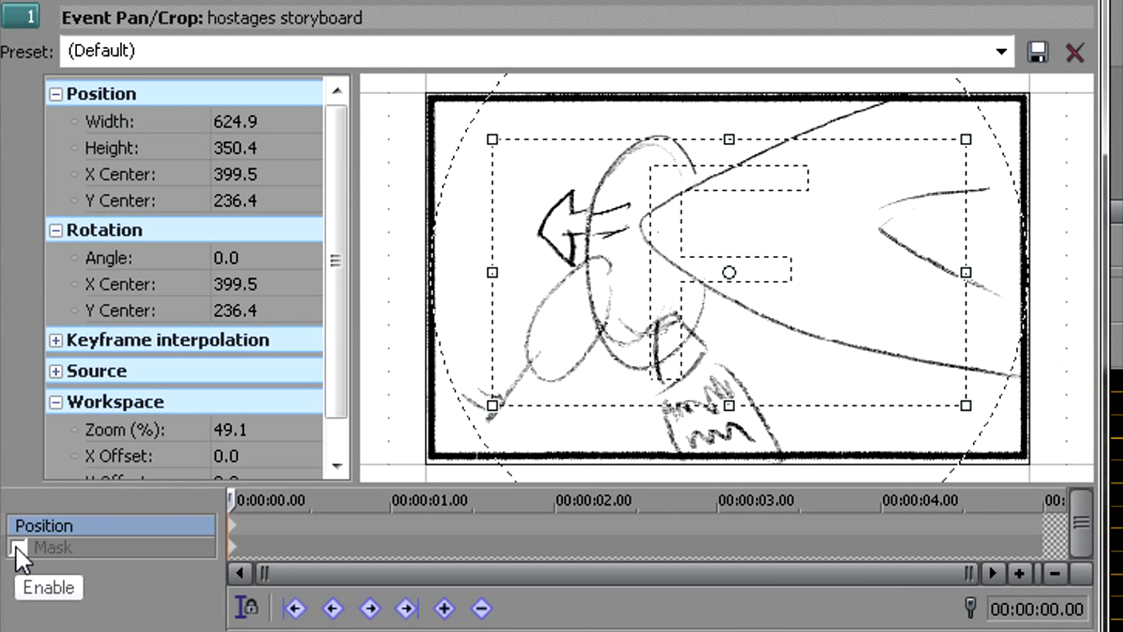
click(18, 547)
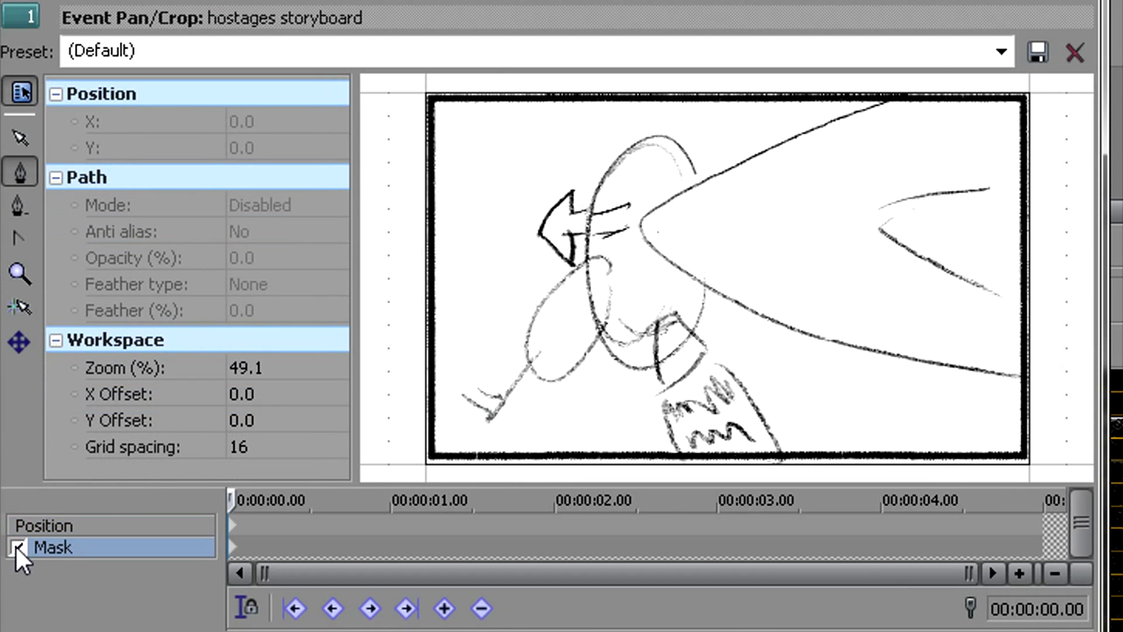
click(901, 78)
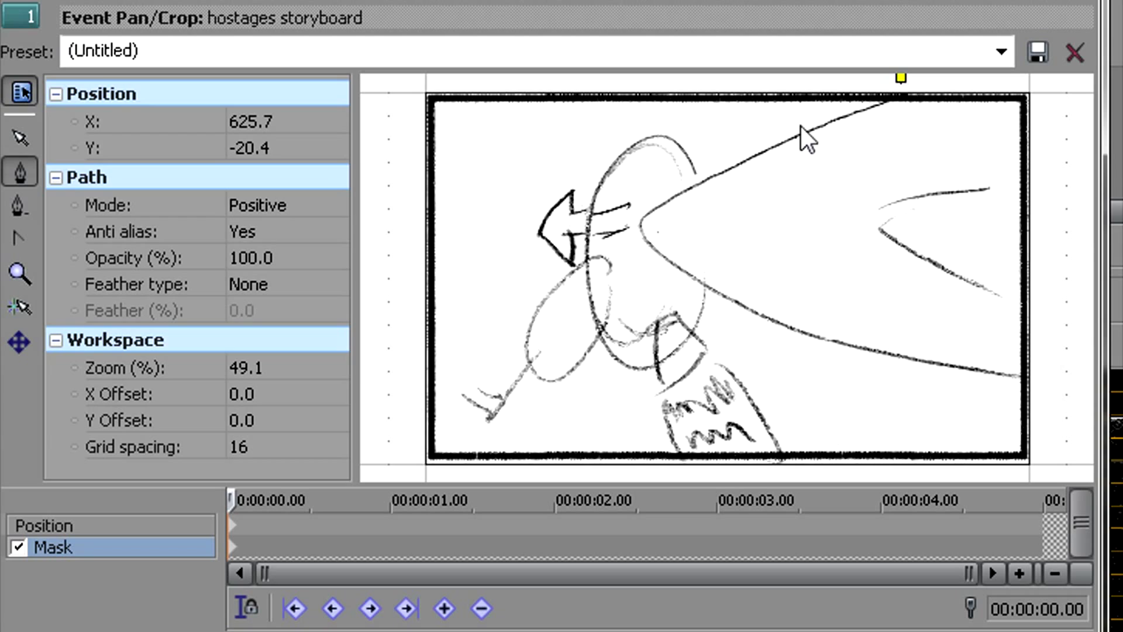
click(654, 197)
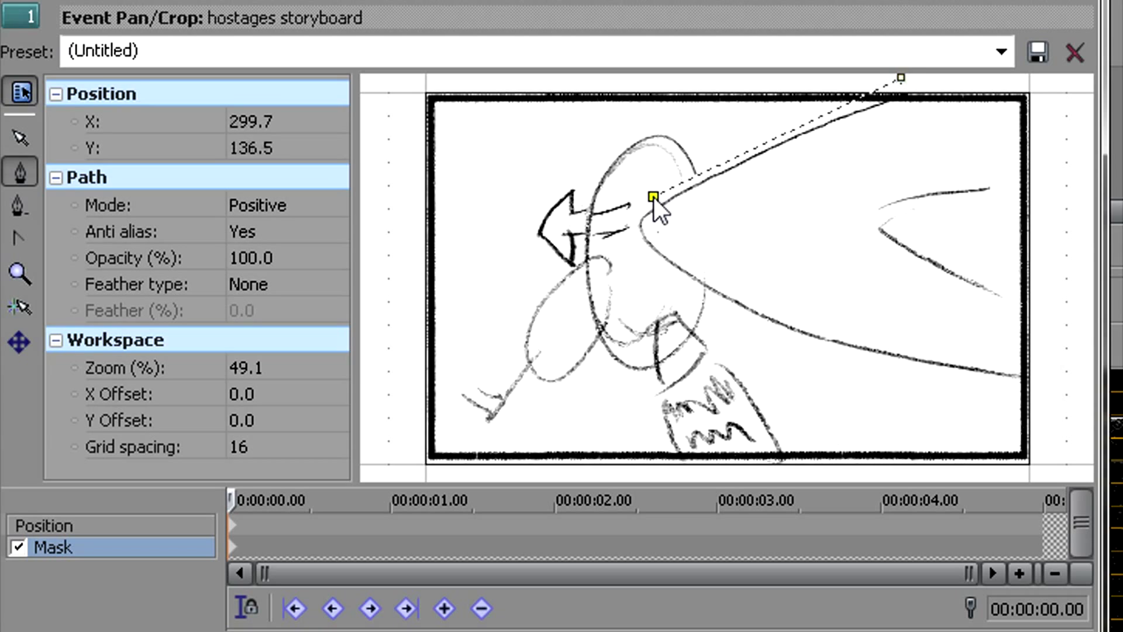
click(635, 221)
click(644, 250)
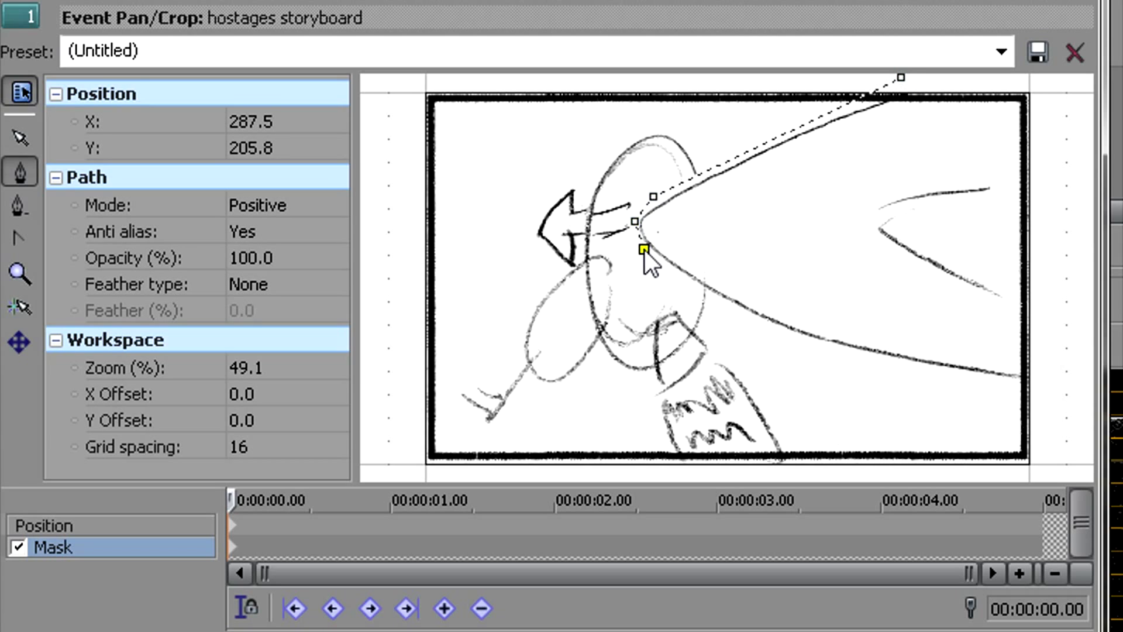
click(703, 294)
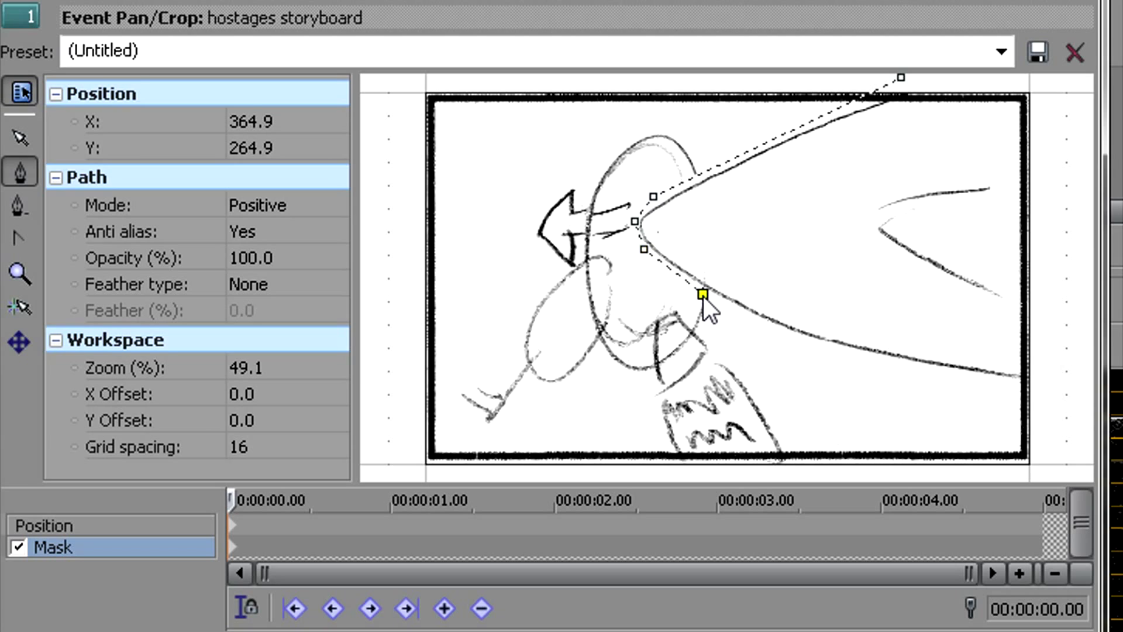
Continue the mask along the shoe's lower edge and right side, closing the path at the start
click(800, 337)
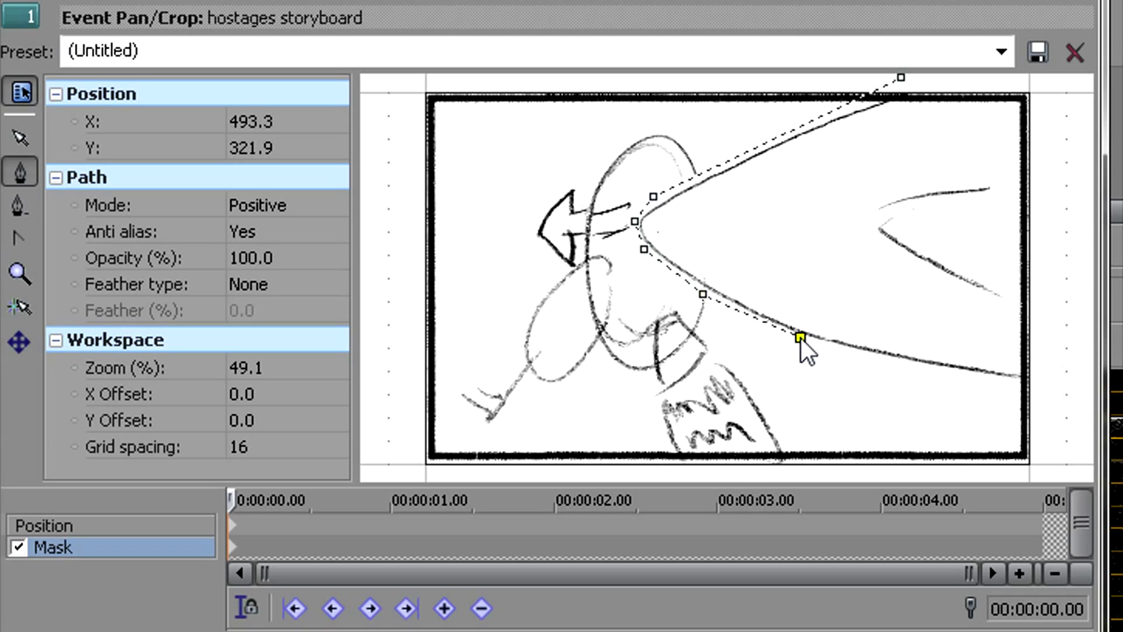
click(938, 371)
click(1041, 384)
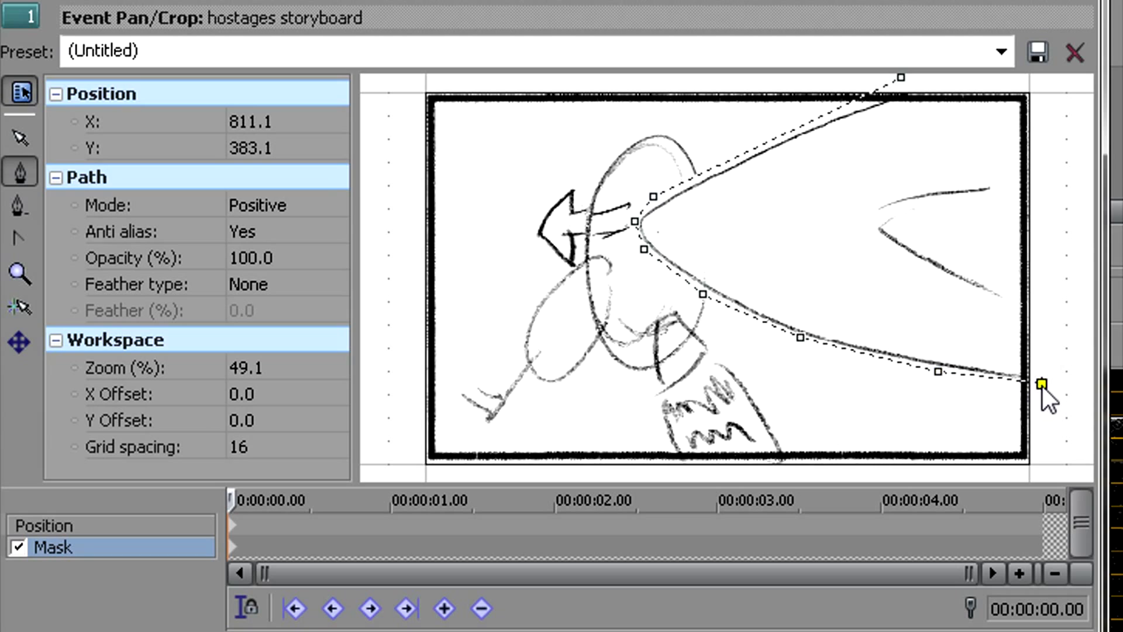
click(1041, 87)
click(902, 77)
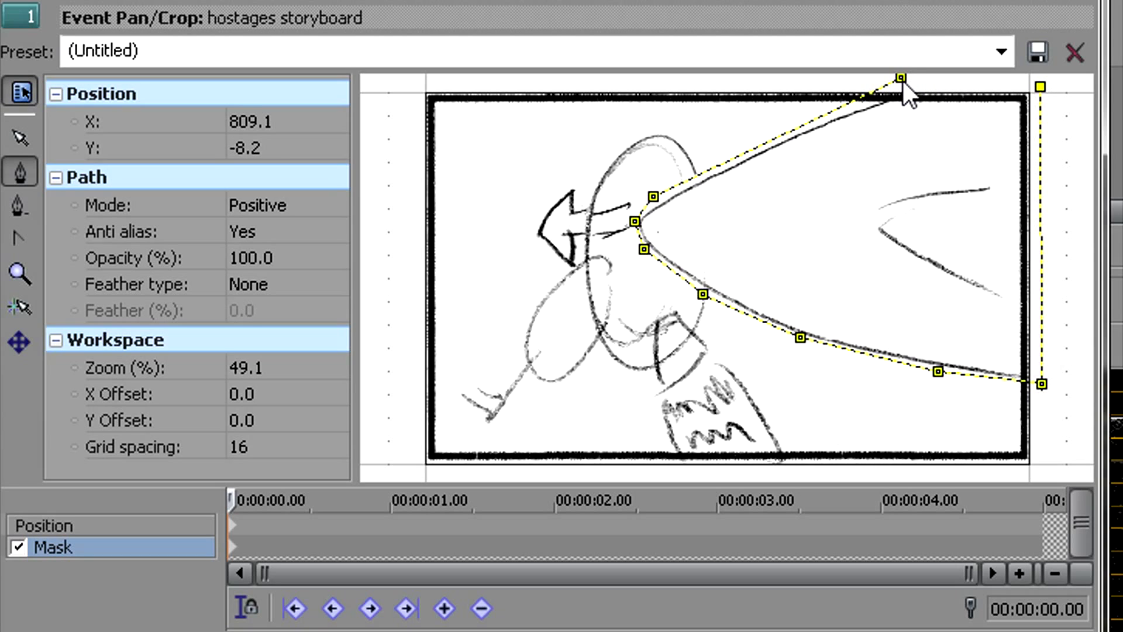
click(902, 78)
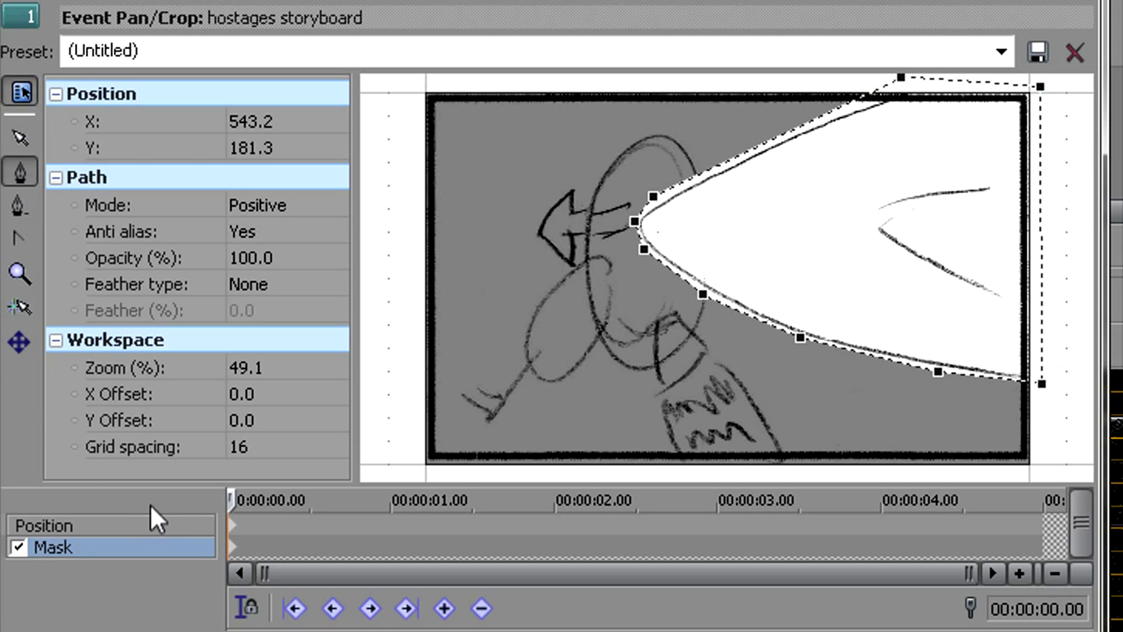
click(152, 524)
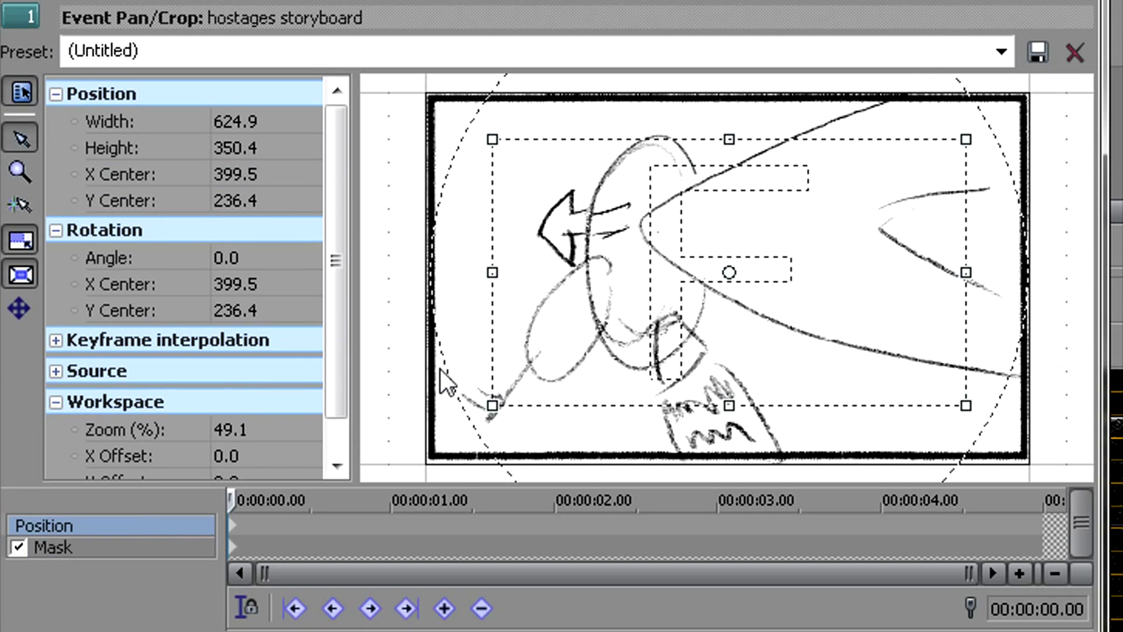
Move the event's pan/crop framing centre slightly to 401.6, 232.3
click(122, 546)
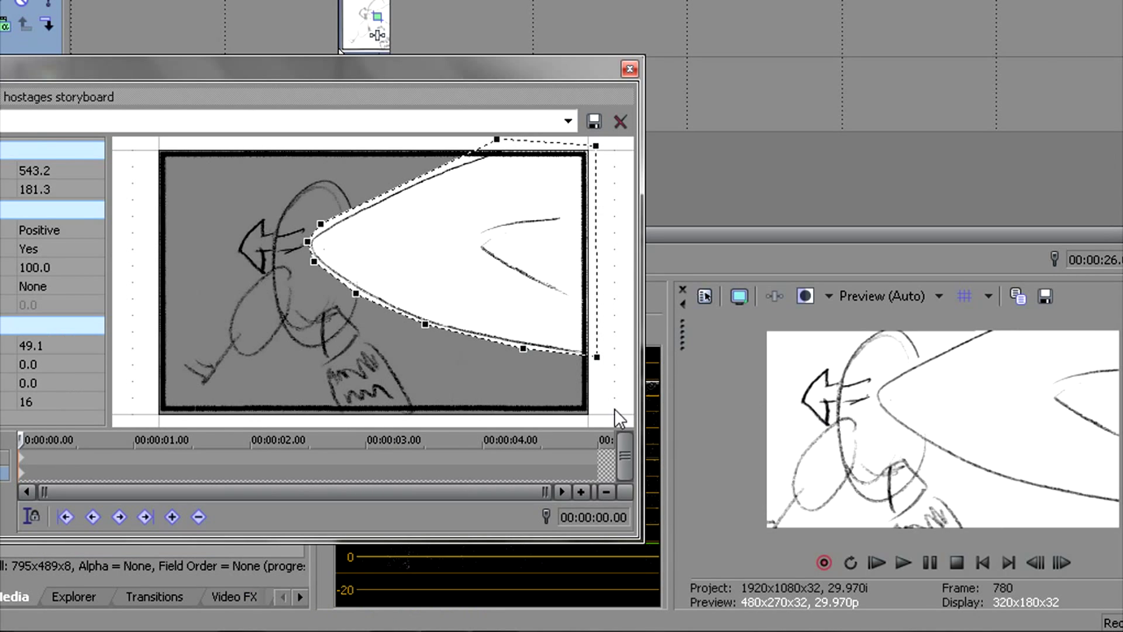
click(3, 457)
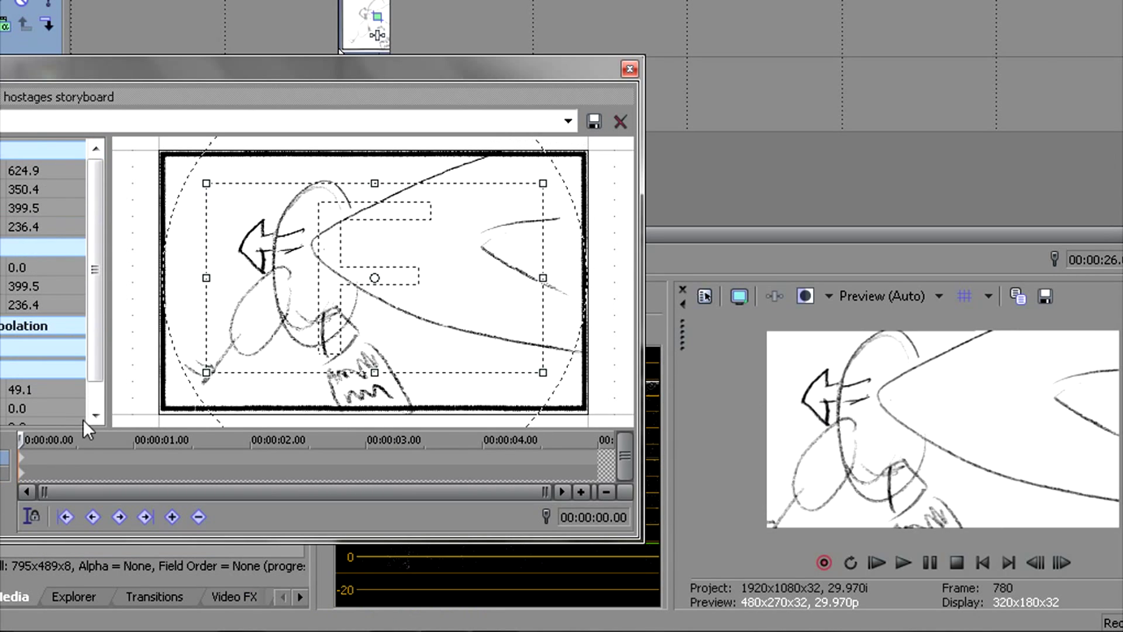
mouse_move(419, 354)
mouse_down()
mouse_move(432, 353)
mouse_move(387, 353)
mouse_move(416, 358)
mouse_move(434, 333)
mouse_move(409, 349)
mouse_move(422, 361)
mouse_move(398, 343)
mouse_move(416, 343)
mouse_up()
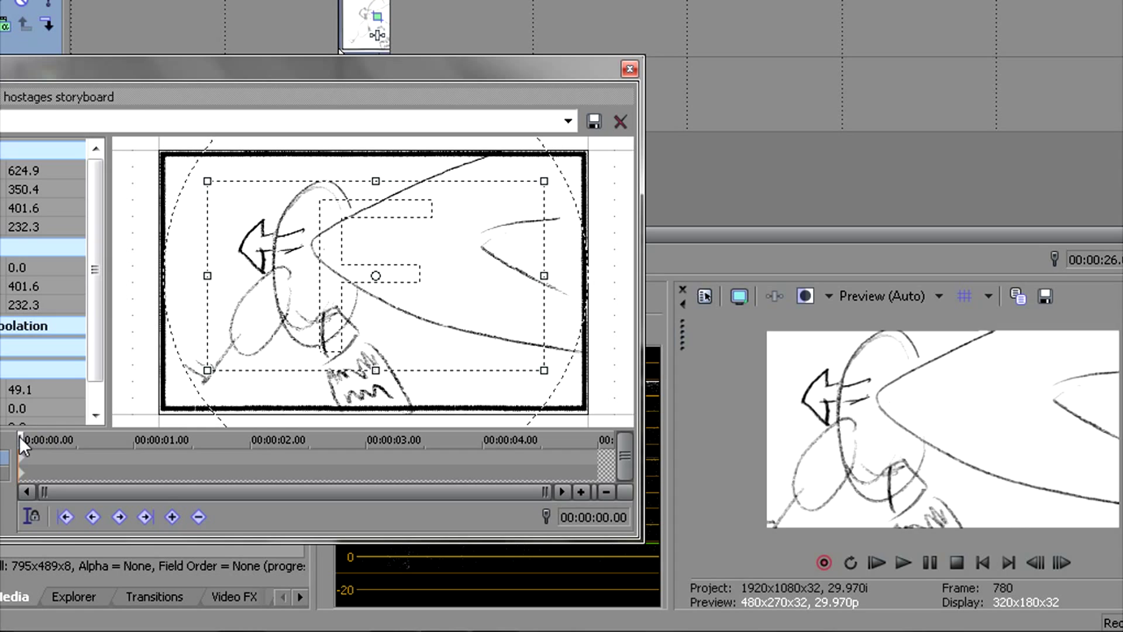
At 00:00:03.29, shift the framing centre to 450.5, 236.4, creating a keyframe
drag(20, 436, 479, 457)
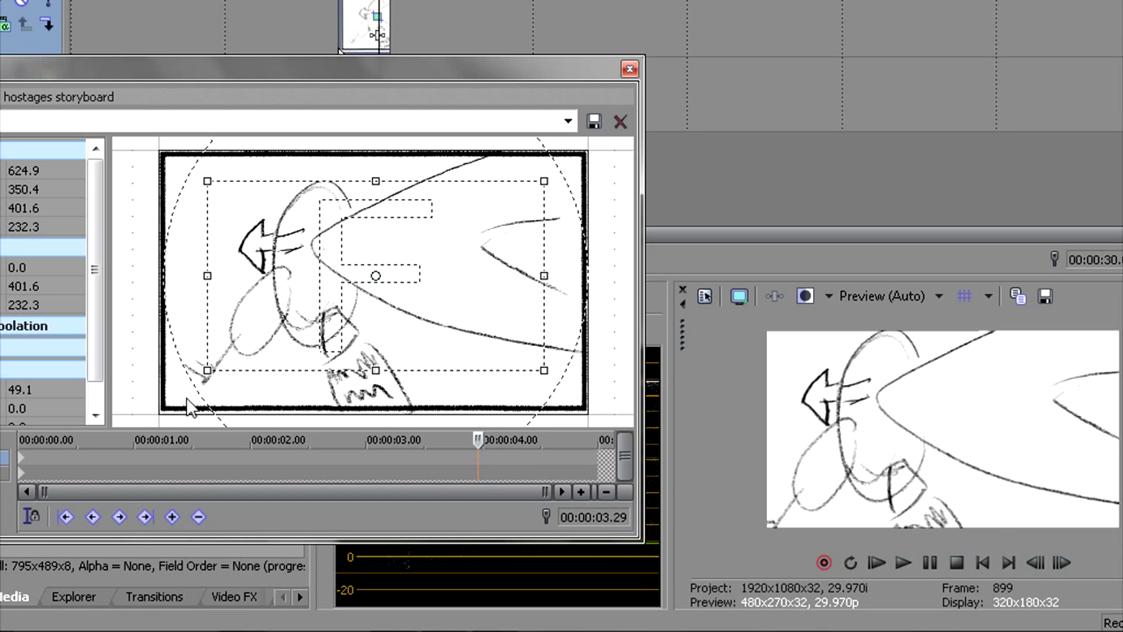
drag(436, 312, 462, 318)
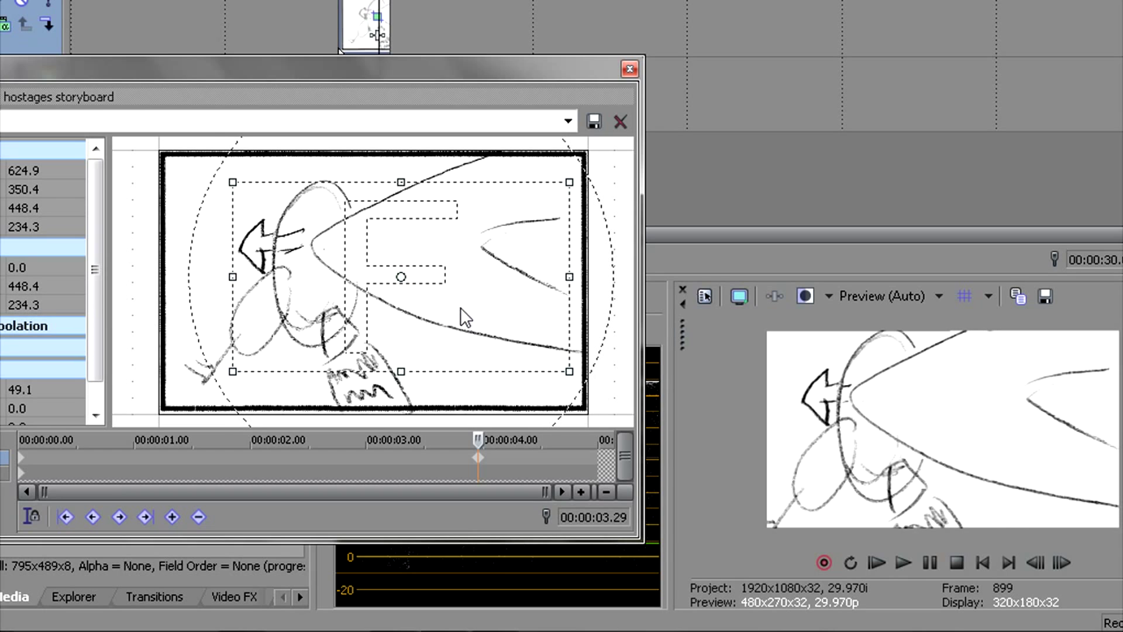
drag(461, 307, 461, 308)
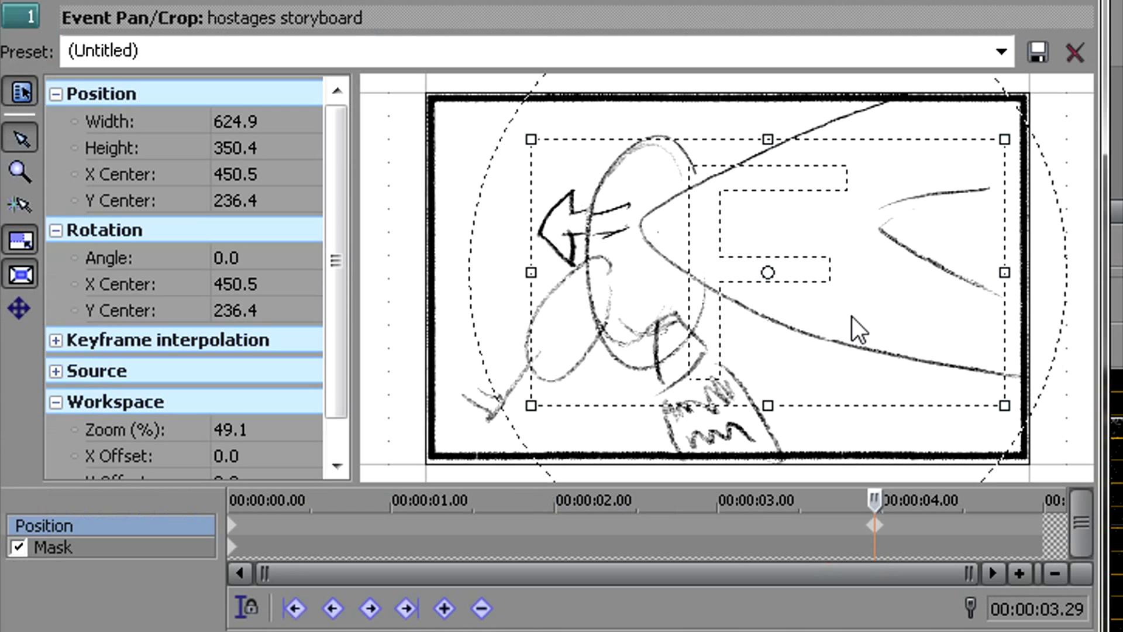
Set both pan/crop keyframes to Smooth interpolation
right_click(876, 527)
click(957, 449)
right_click(236, 522)
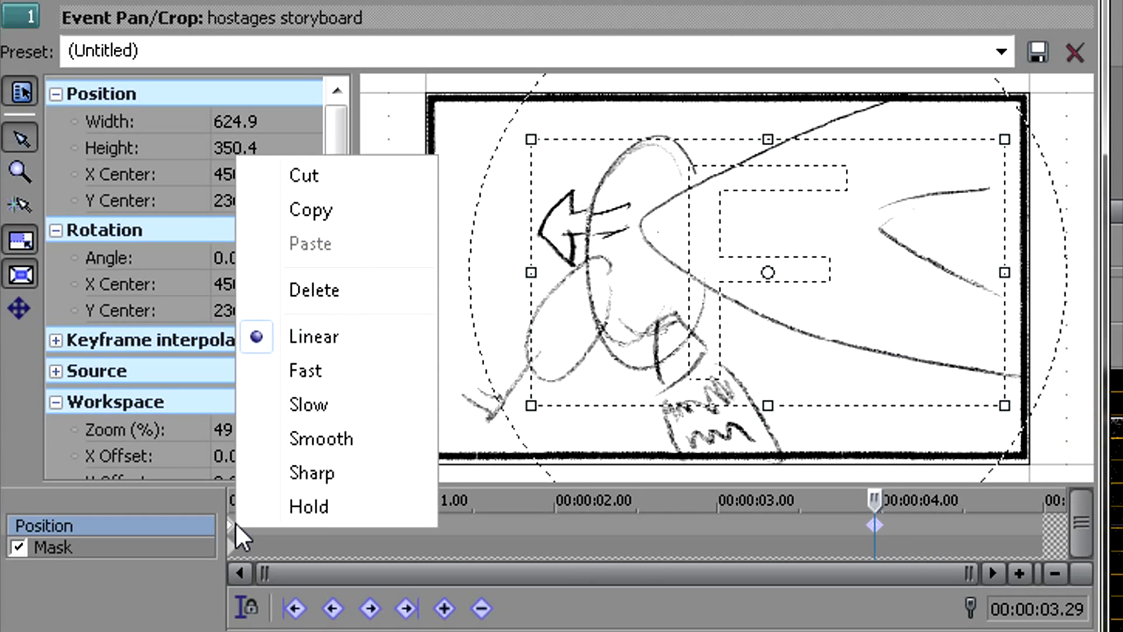
click(320, 440)
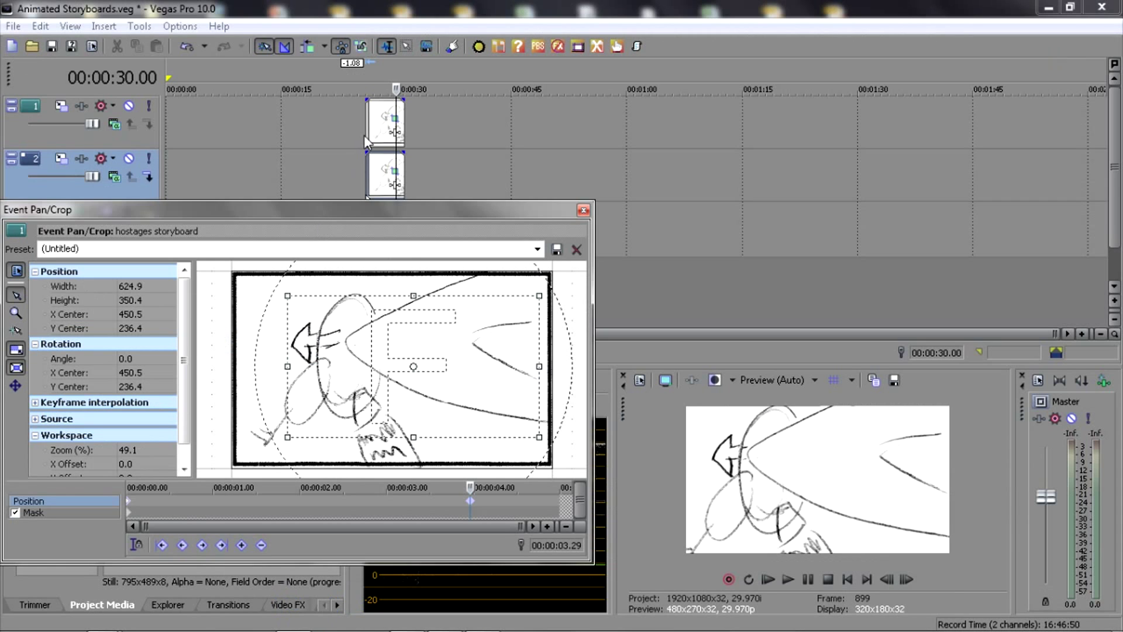
click(364, 134)
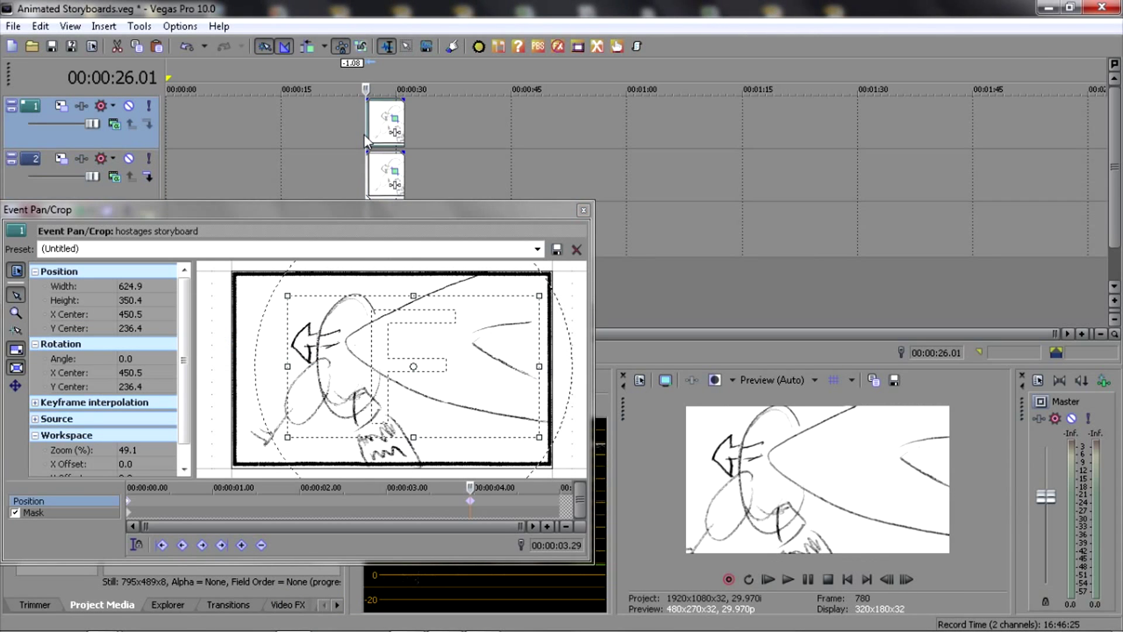
key(space)
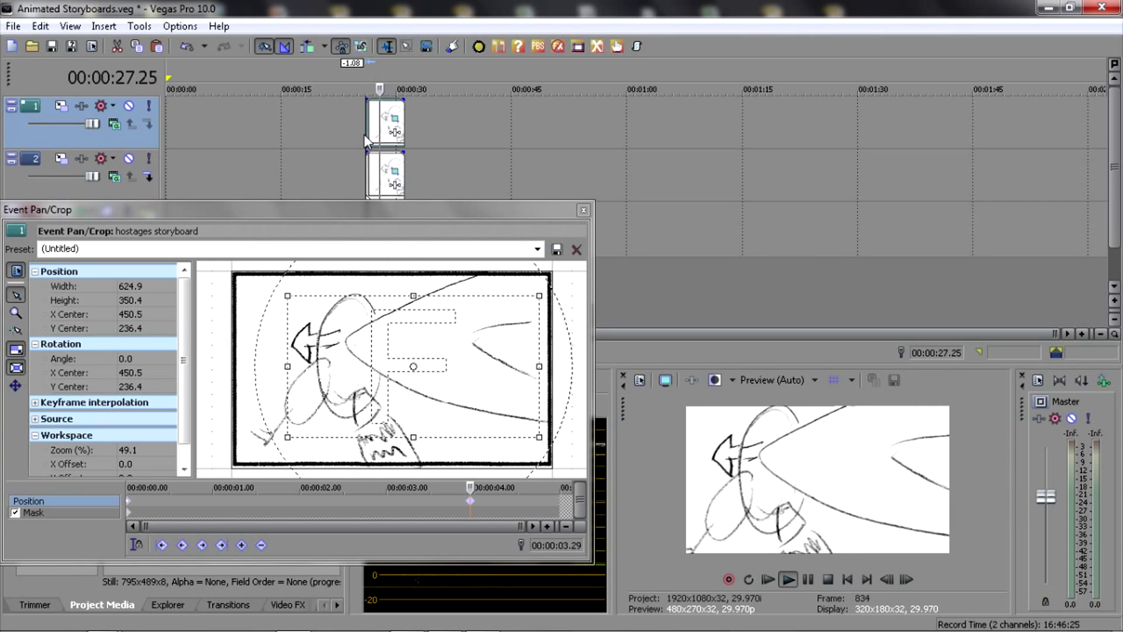